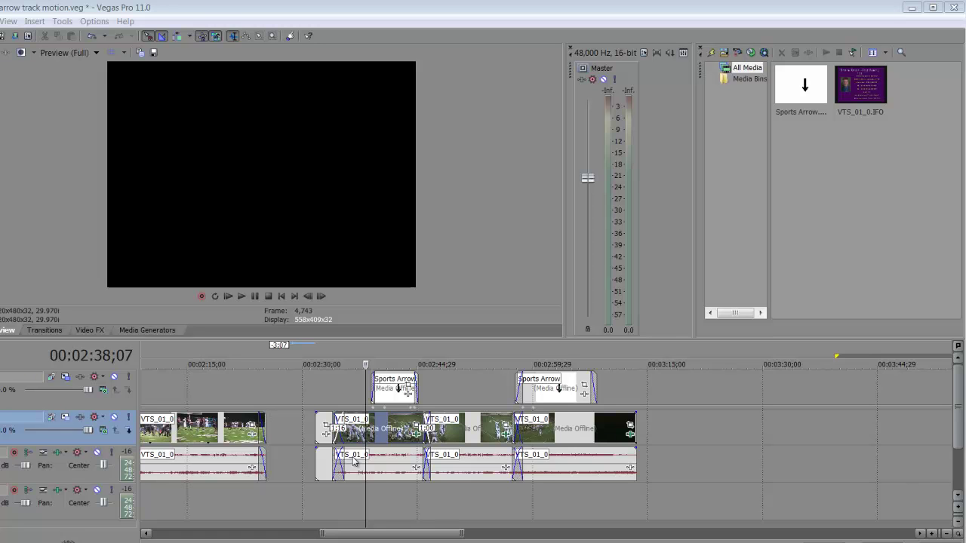
- Examine how the Sports Arrow overlays line up with the game clips between about 00:02:31 and 00:03:01
left_click(379, 426)
left_click(391, 421)
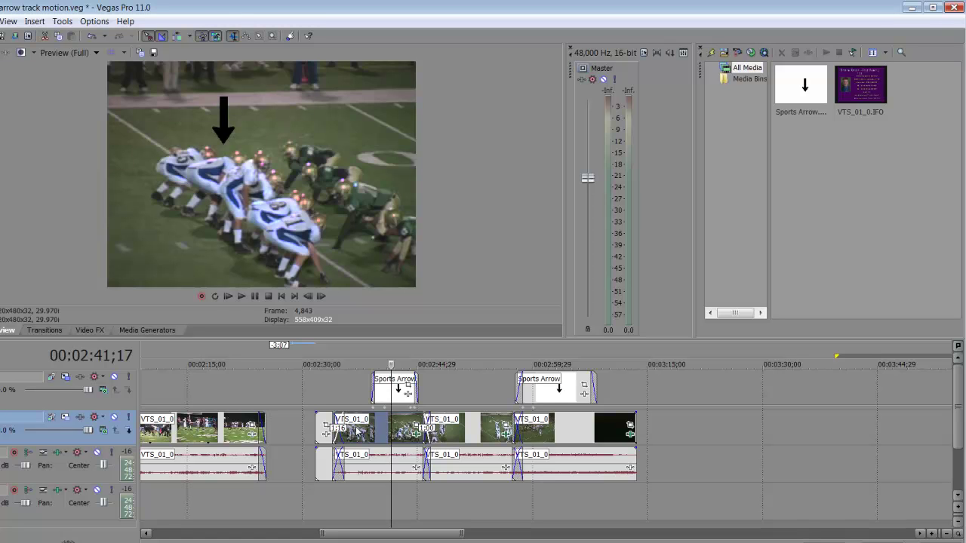
left_click(317, 429)
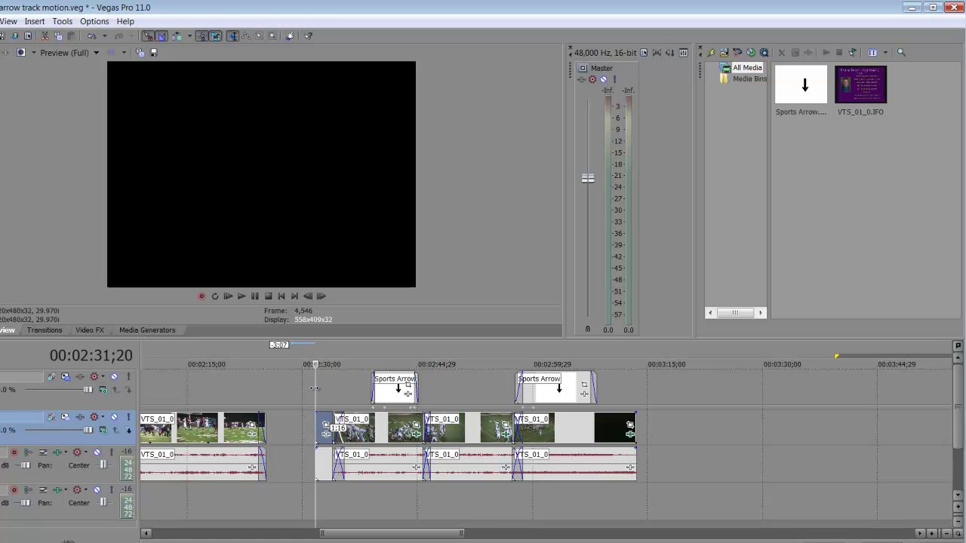
left_click_drag(314, 388, 347, 376)
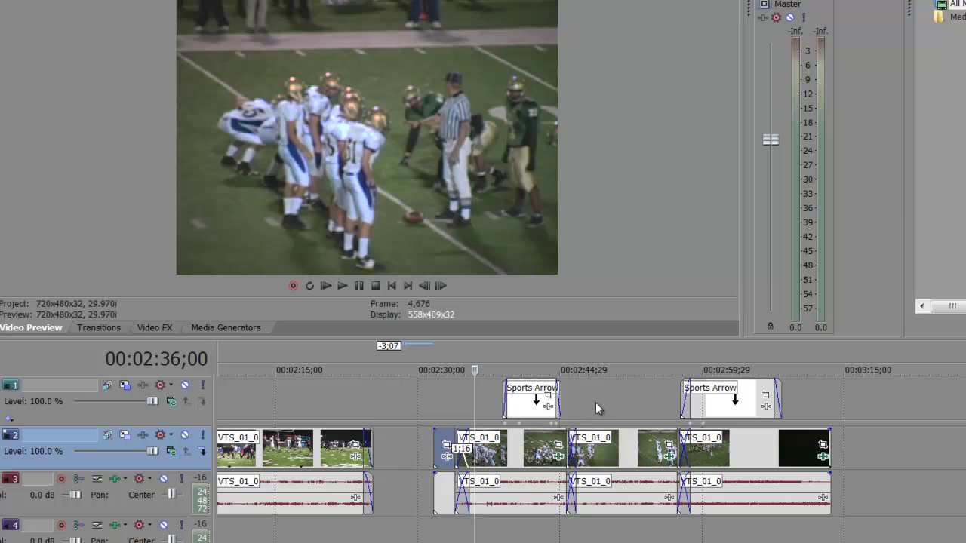
left_click(469, 393)
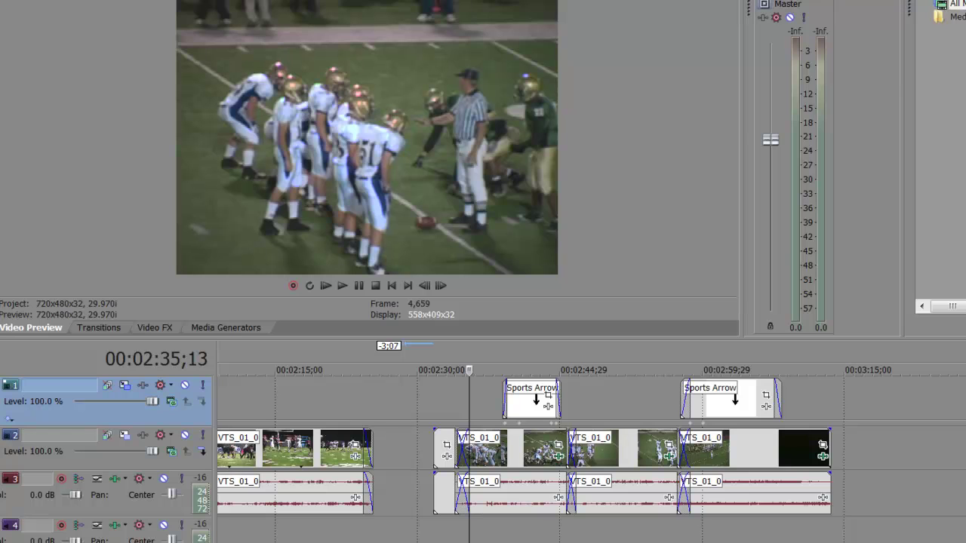
left_click(525, 401)
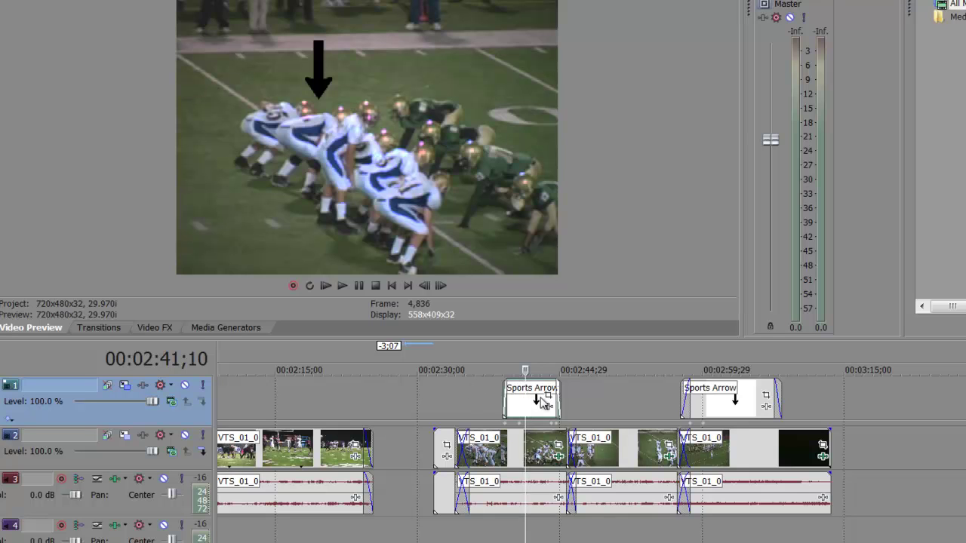
left_click(505, 430)
left_click_drag(505, 442, 533, 442)
left_click(716, 410)
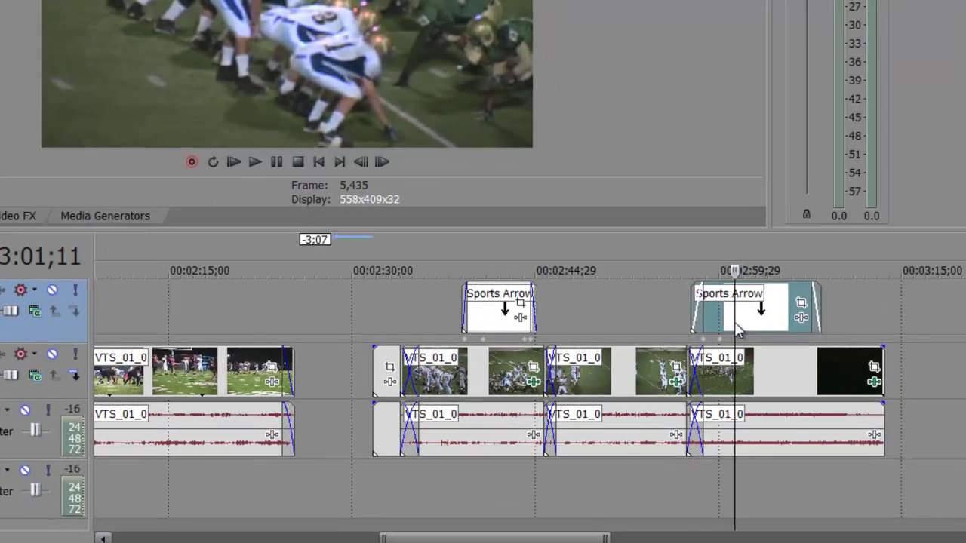
- Place a Sports Arrow image at 00:00:30;25 in the empty space before the first clip on the arrow track
scroll(714, 409, "down", 5)
left_click(160, 274)
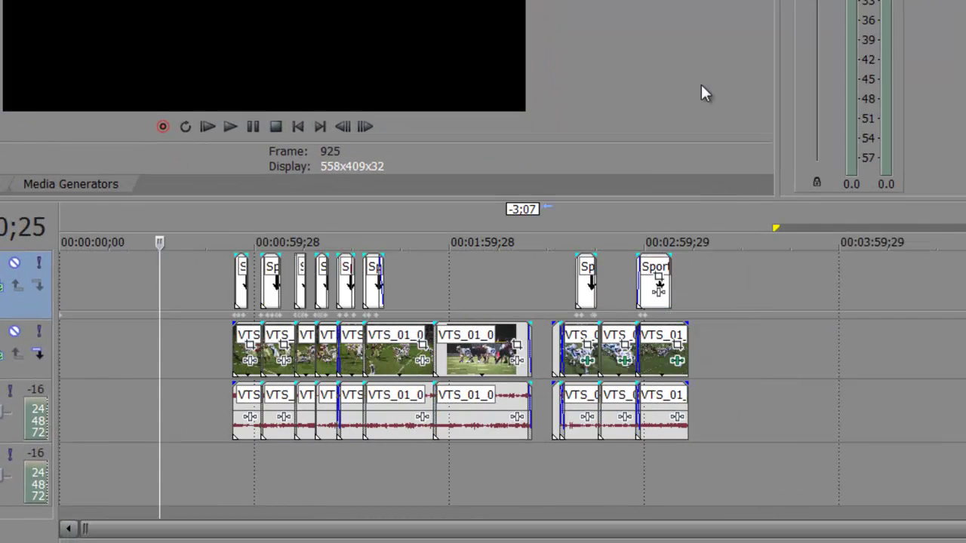
left_click_drag(212, 289, 163, 314)
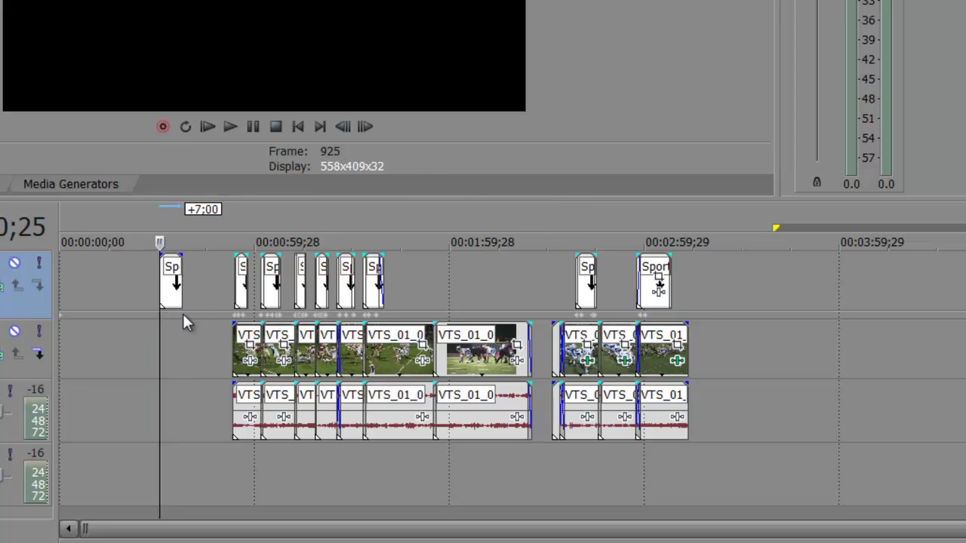
- Move the first game video clip back to 00:00:30;25, beneath the new arrow, and preview the overlay
left_click(240, 366)
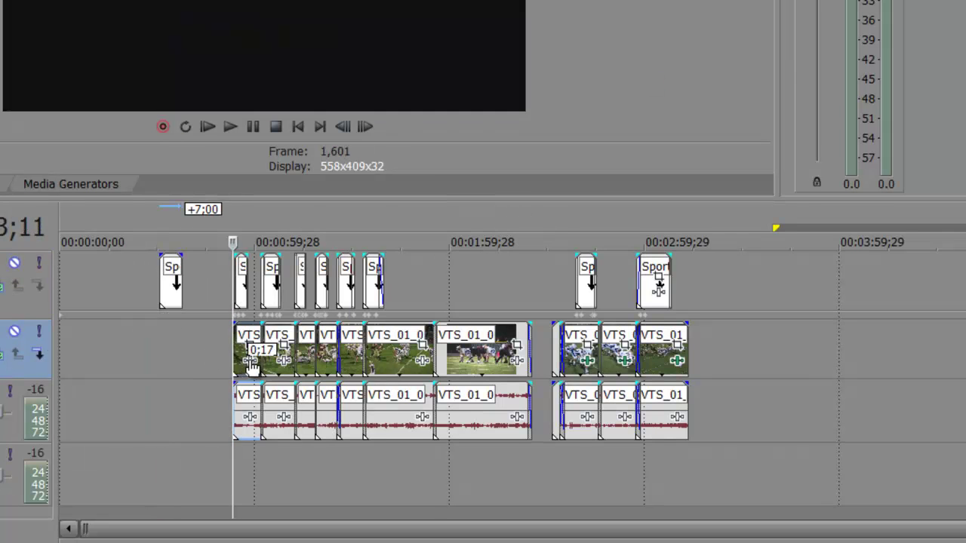
left_click_drag(240, 365, 163, 352)
left_click(172, 338)
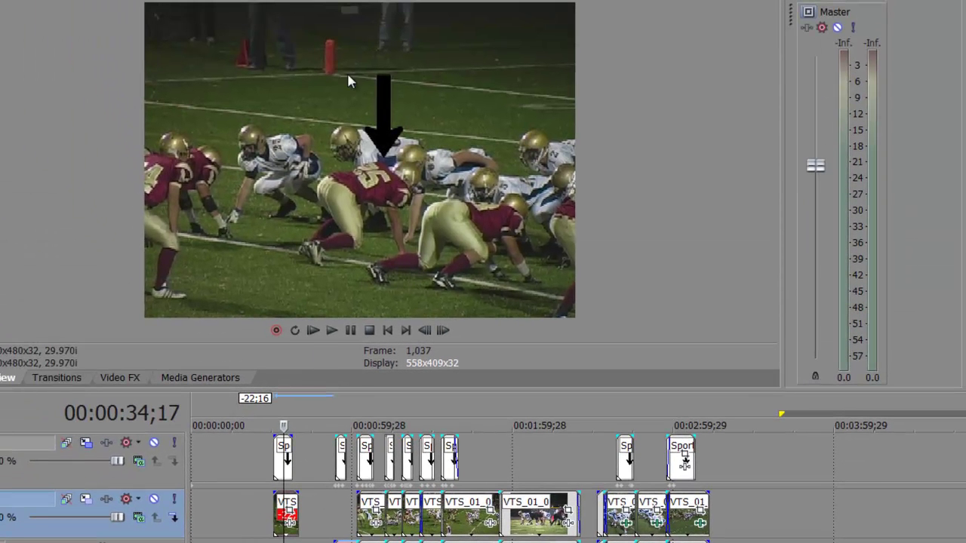
- Examine the arrow overlays and game clips at several positions along the whole timeline
left_click(451, 515)
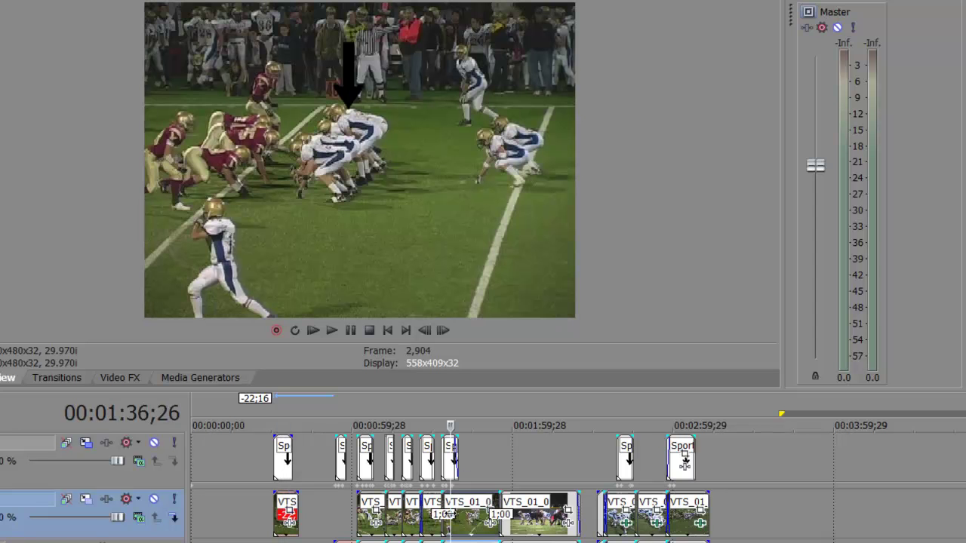
left_click(623, 509)
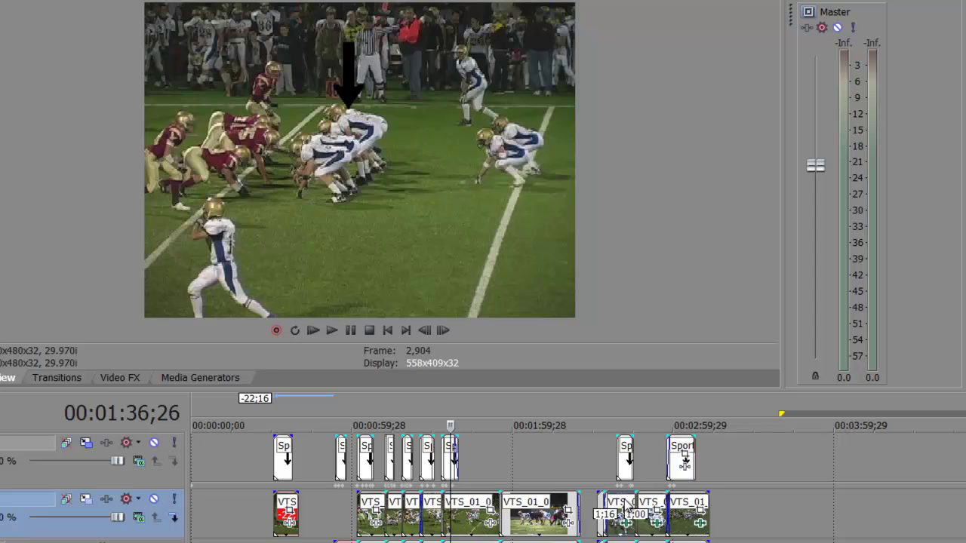
left_click(340, 493)
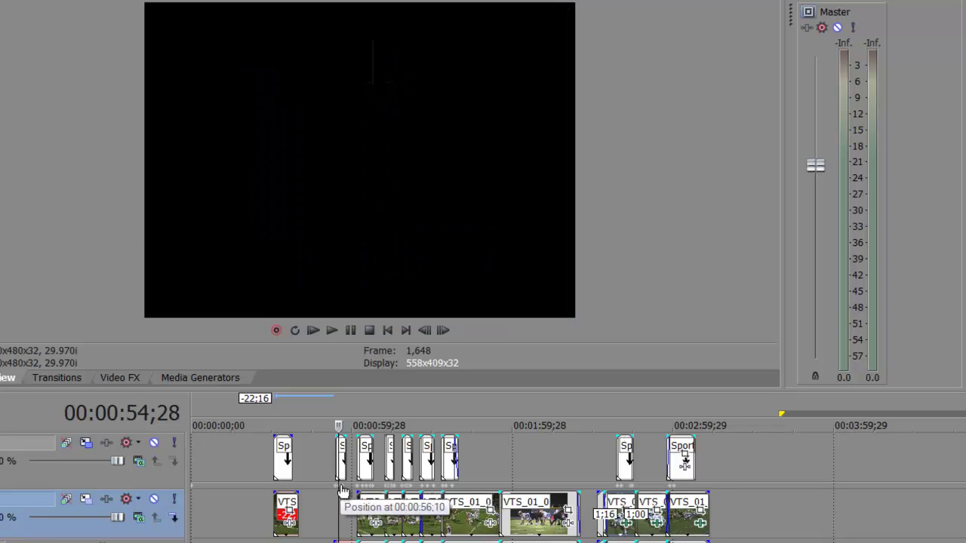
left_click(348, 510)
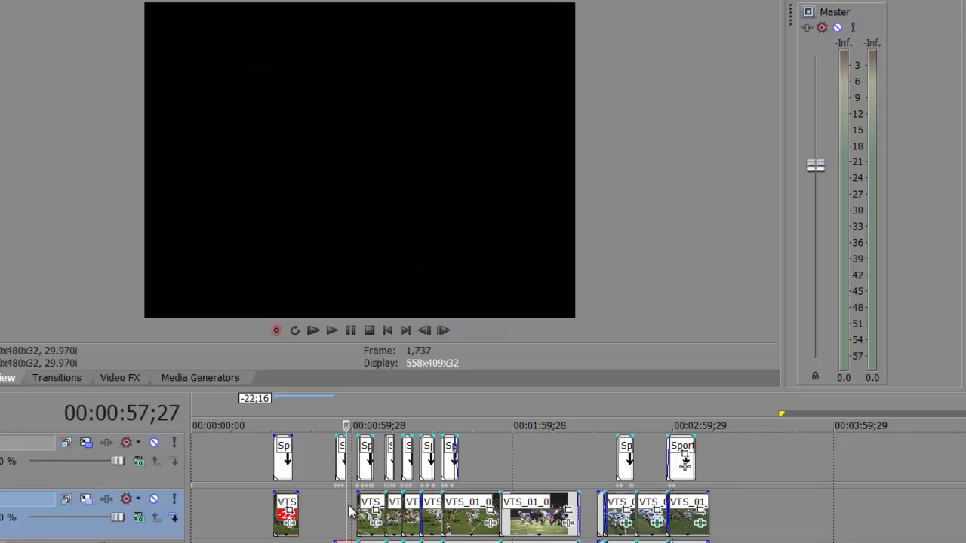
left_click(617, 513)
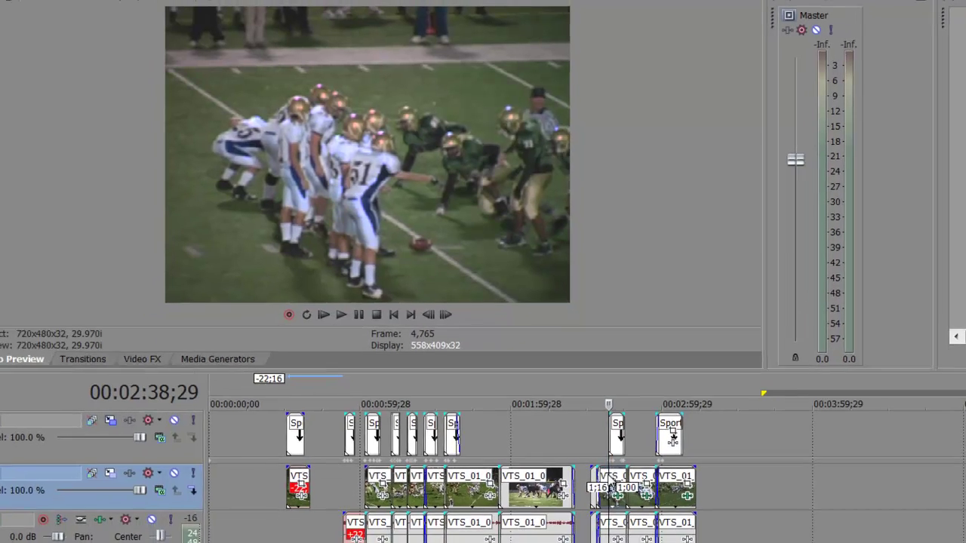
- Play the footage around the arrow overlay near 00:02:39 and mute the game footage's audio track
scroll(622, 504, "up", 4)
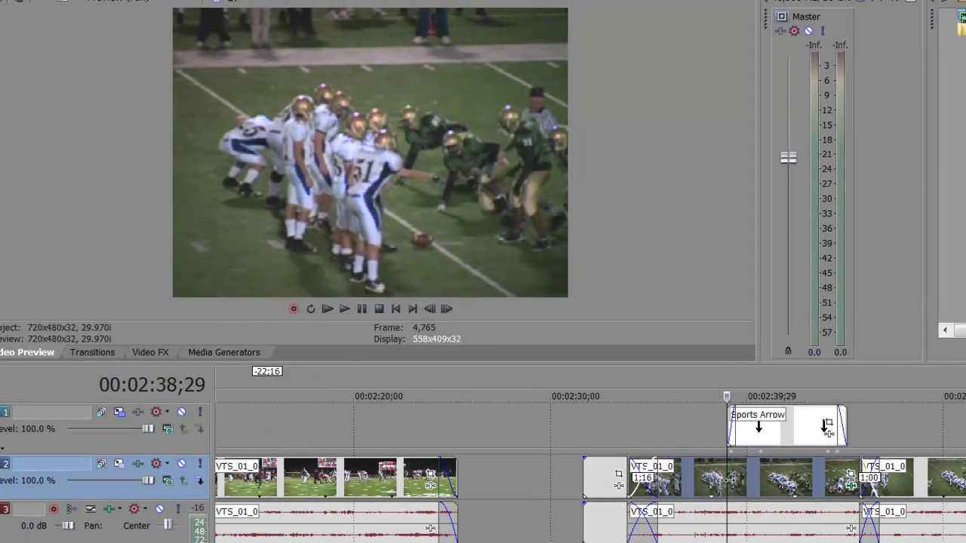
key("space")
key("space")
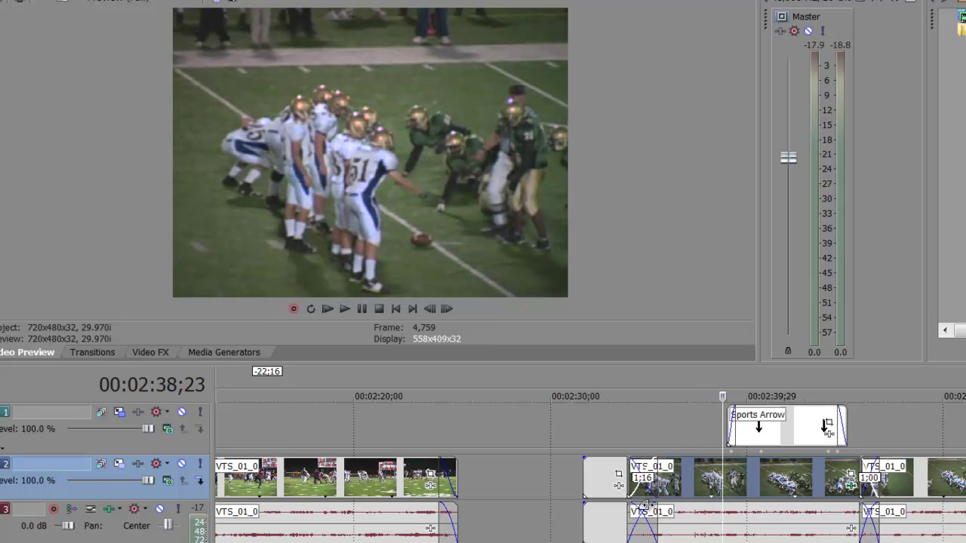
left_click(160, 509)
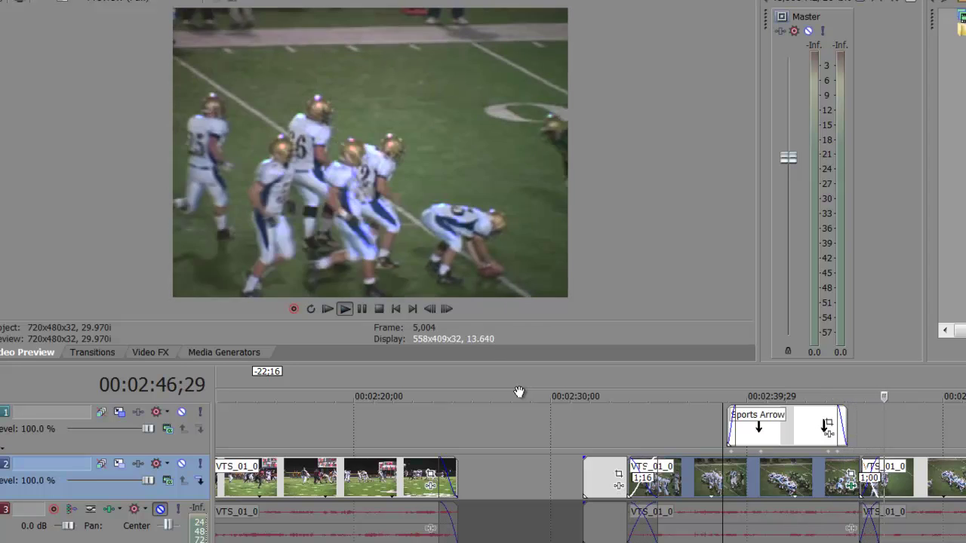
key("Return")
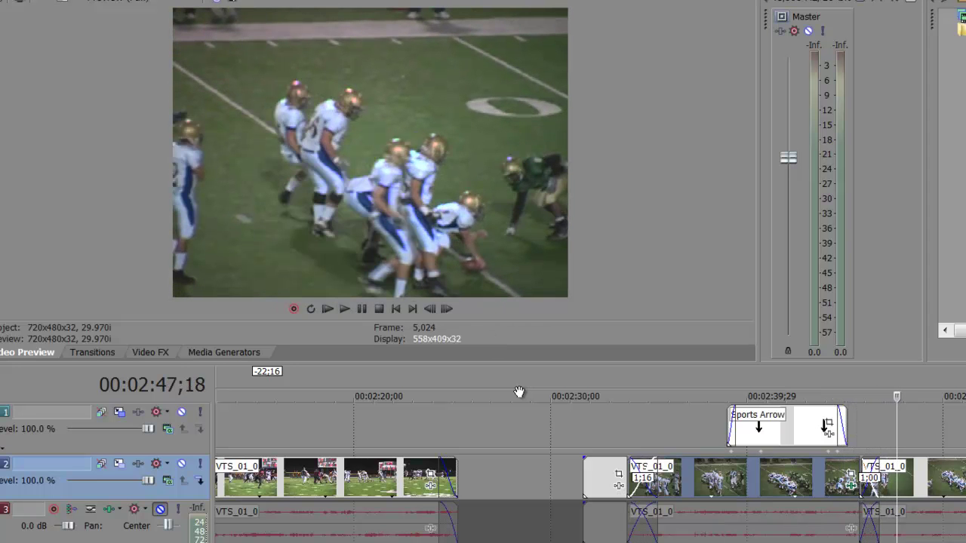
- Examine the arrow's placement over the players in the two overlays near 00:02:39 and 00:02:59
left_click(764, 444)
left_click_drag(766, 435, 899, 417)
left_click_drag(717, 426, 955, 422)
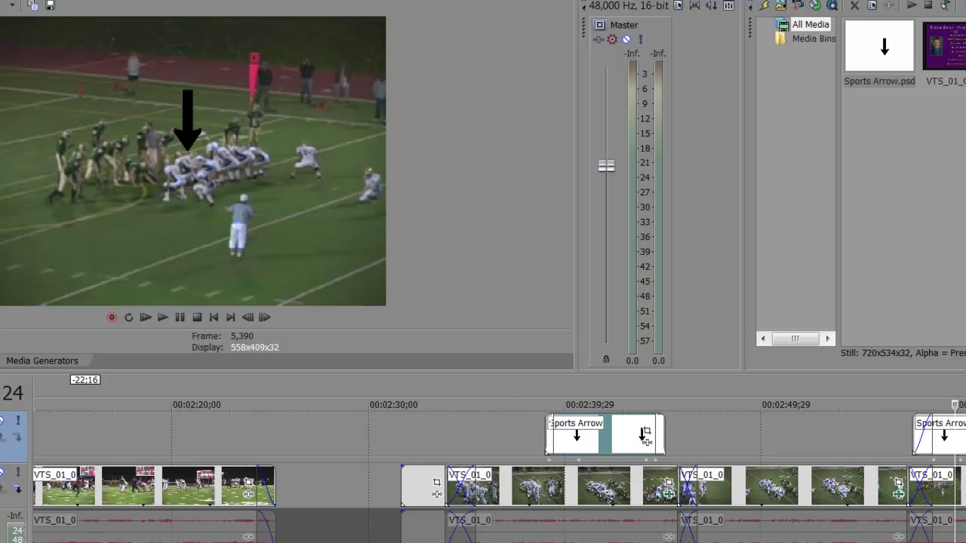
scroll(947, 415, "right", 3)
left_click(607, 445)
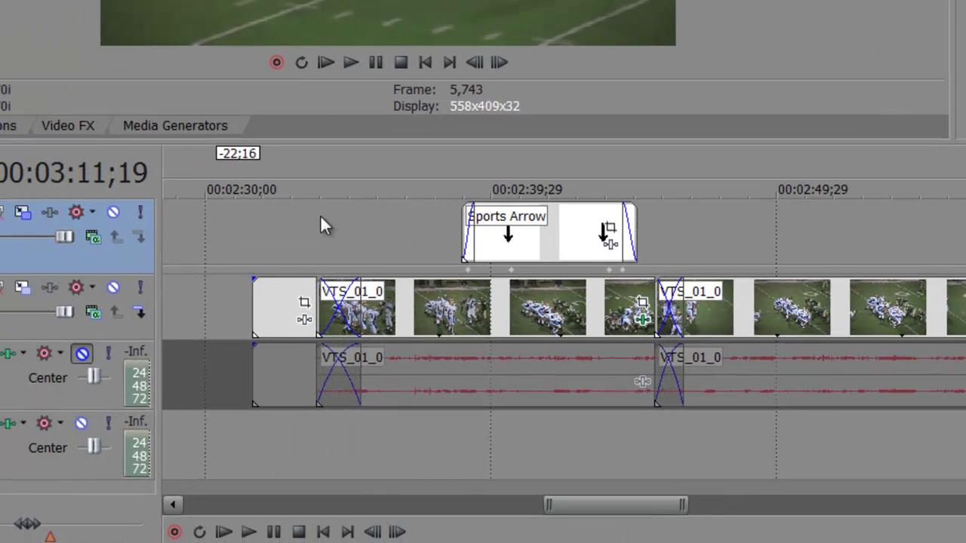
- Insert a new video track above the existing arrow track and mute the old arrow track
left_click(114, 426)
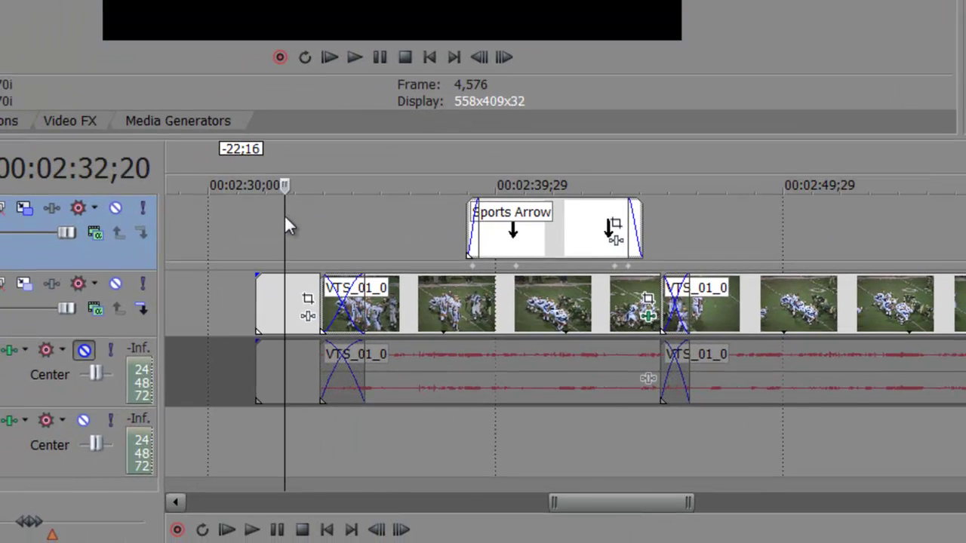
right_click(284, 216)
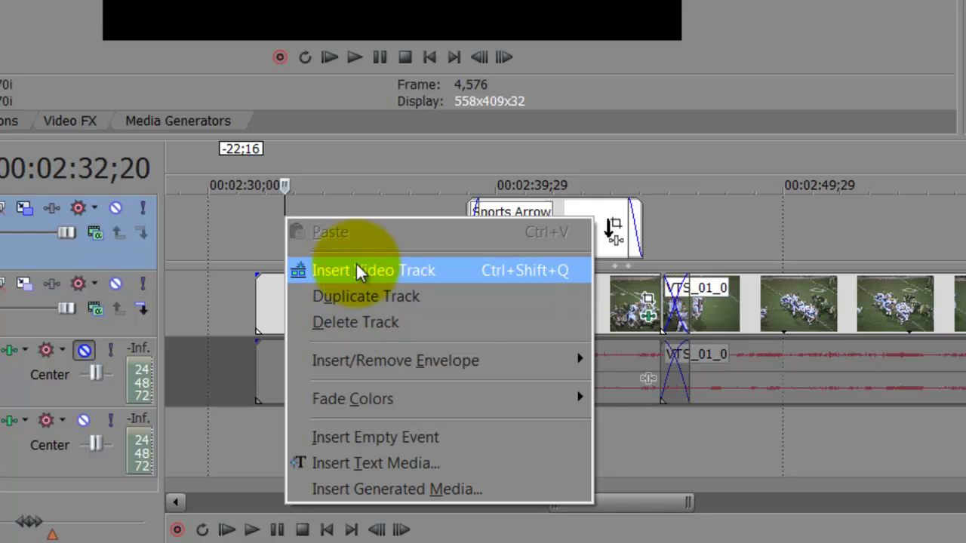
left_click(355, 269)
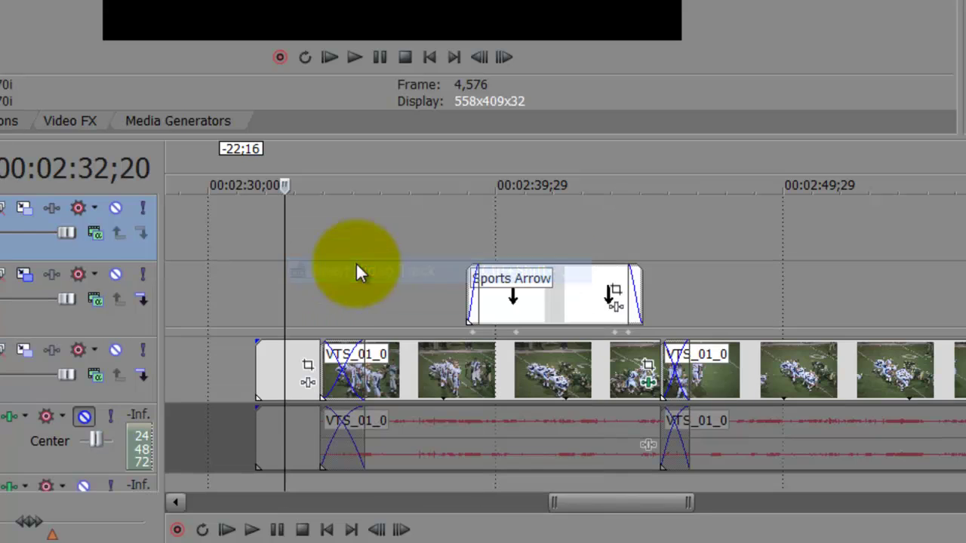
left_click(116, 274)
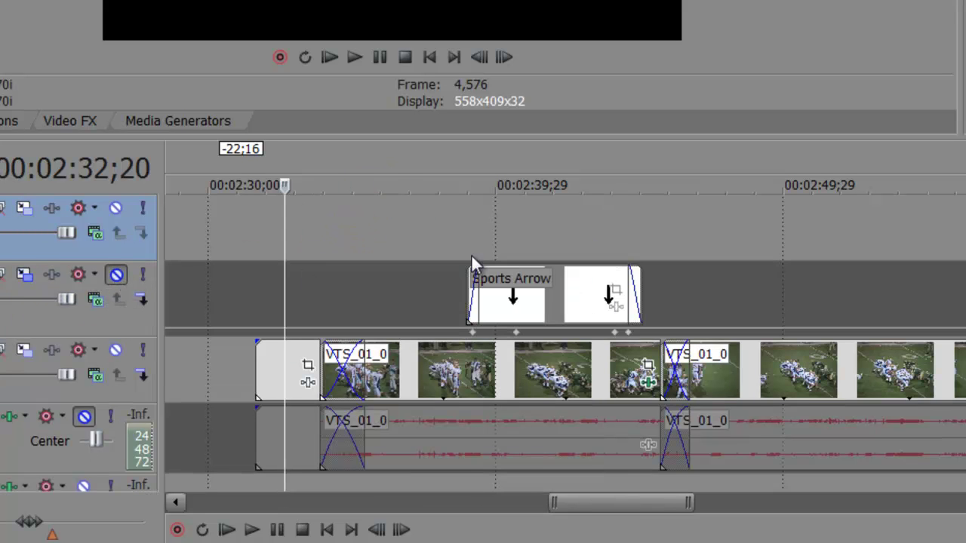
- Place a Sports Arrow image on the new track, aligned with the start of the muted arrow near 00:02:39
mouse_move(529, 160)
left_mouse_down()
mouse_move(436, 216)
mouse_move(477, 218)
left_mouse_up()
left_click(479, 345)
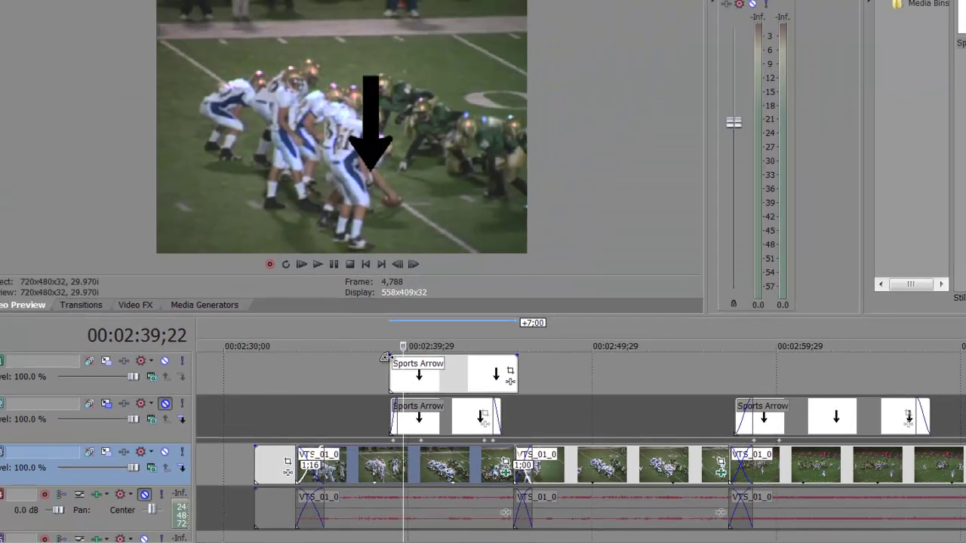
- Try a short fade-in on the new arrow and compare it with the muted arrow below
left_click_drag(386, 356, 401, 358)
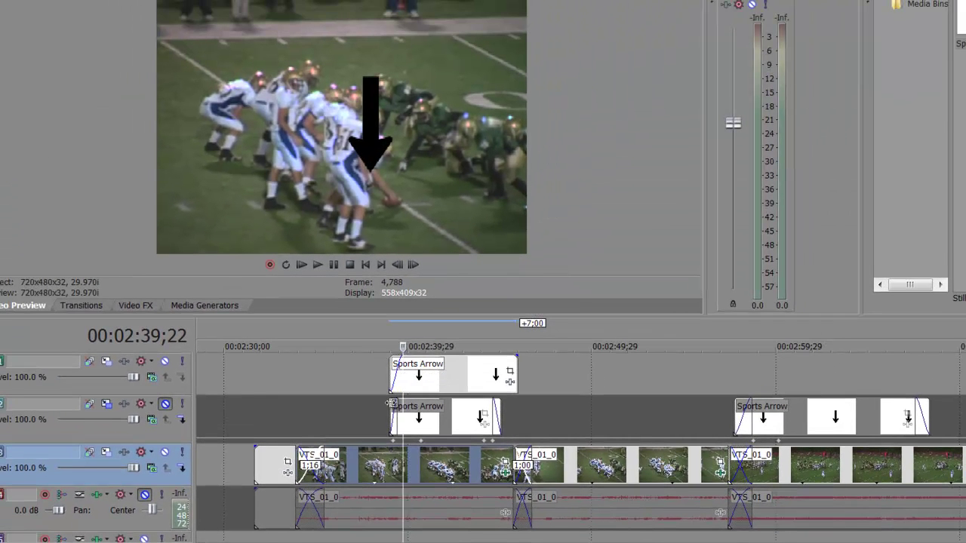
left_click(377, 415)
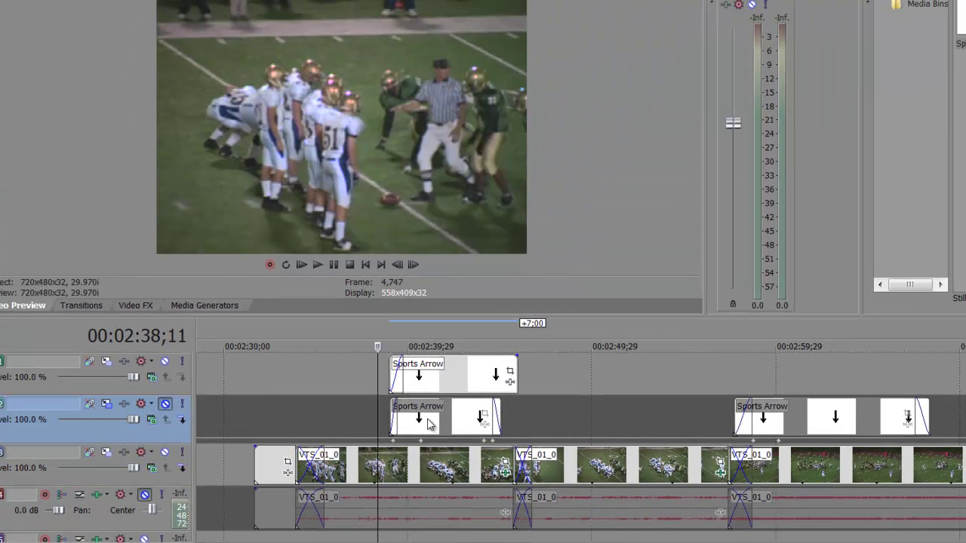
left_click(404, 421)
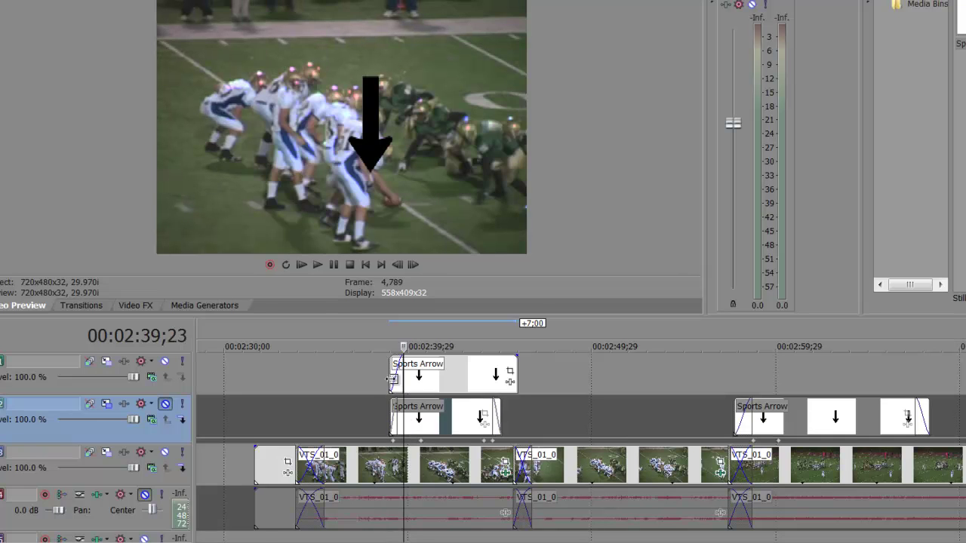
left_click(391, 380)
left_click(408, 382)
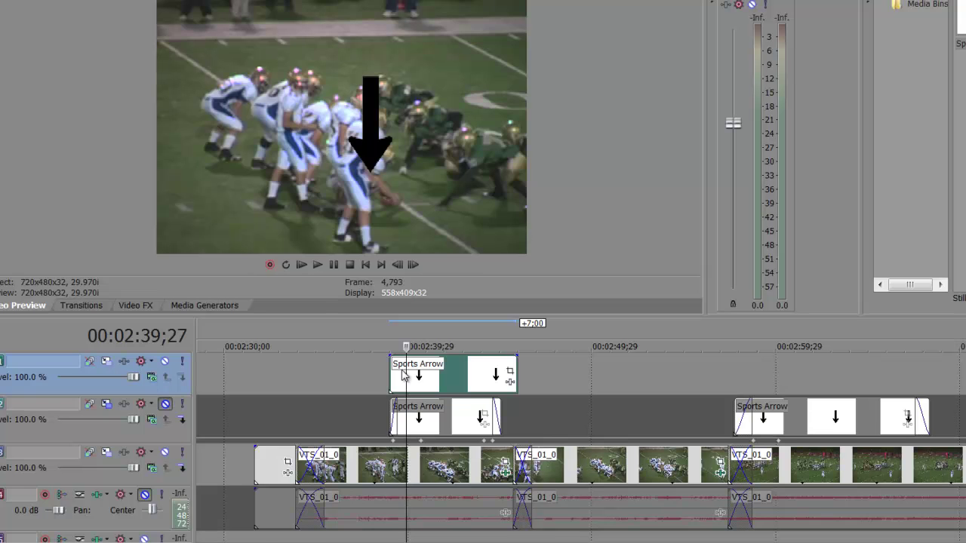
- Put the playhead at 00:02:39;11, near the new arrow's start, and open Track Motion for its track
left_click(402, 372)
mouse_move(401, 452)
left_mouse_down()
mouse_move(357, 465)
mouse_move(397, 465)
left_mouse_up()
left_click_drag(418, 382, 417, 384)
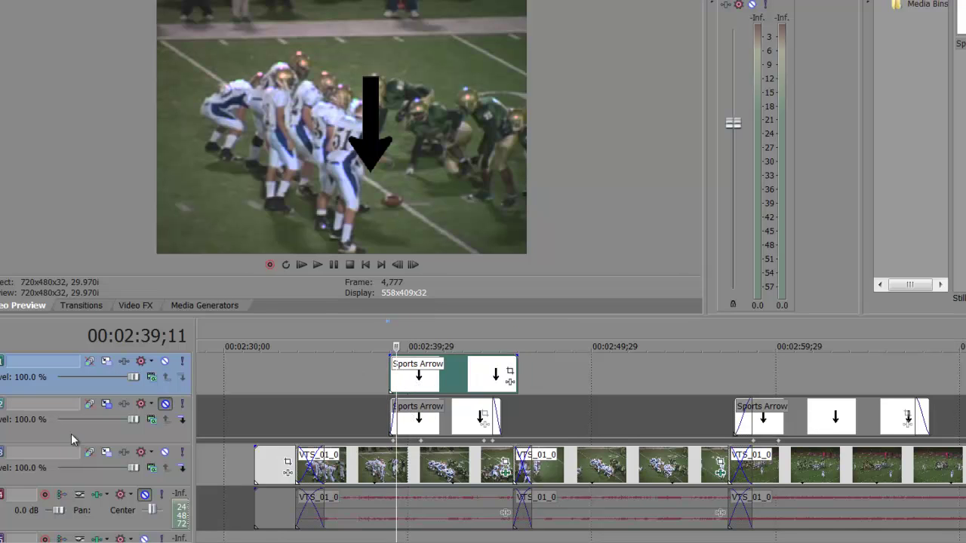
left_click(125, 362)
left_click_drag(393, 263, 959, 0)
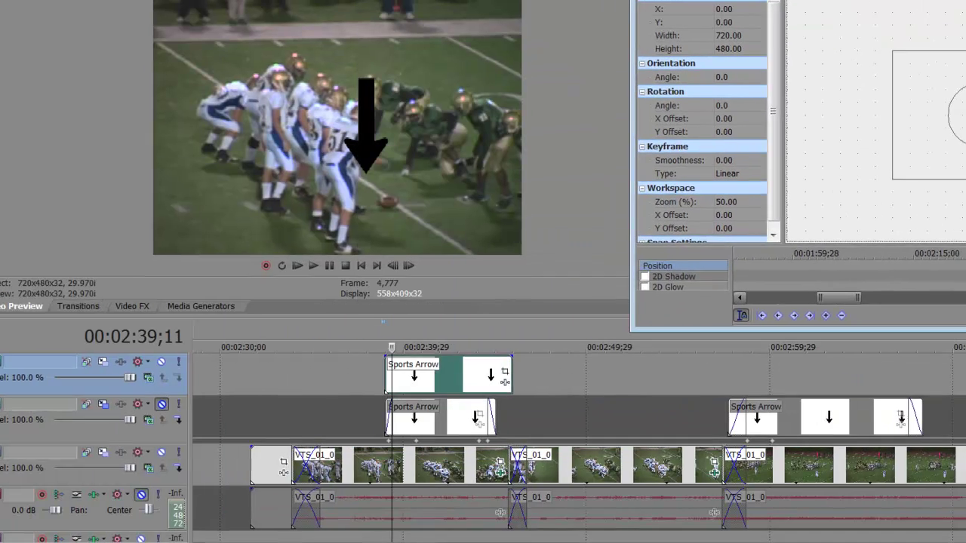
- Shrink the arrow's motion frame to about 496 by 331 and move it to about X -168, Y 168
left_click_drag(958, 275, 862, 270)
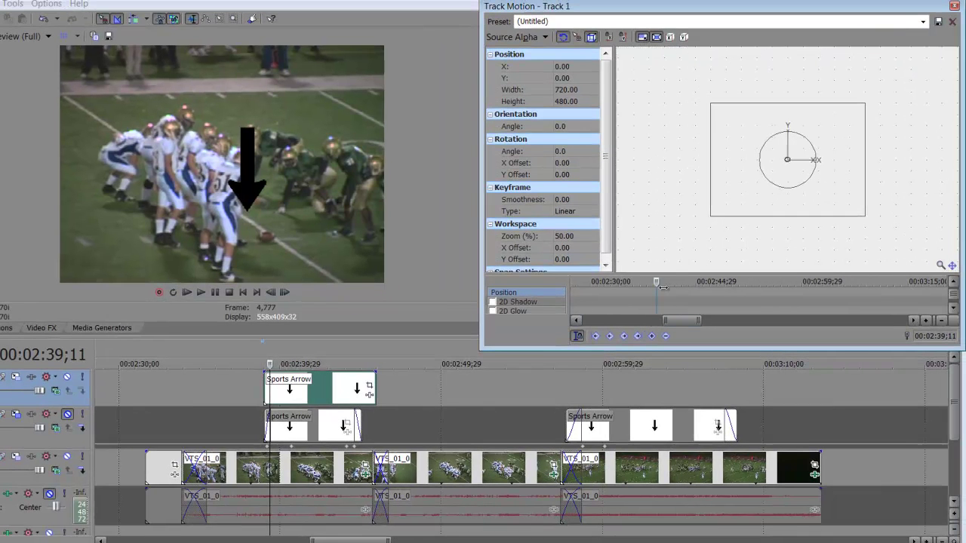
left_click(729, 198)
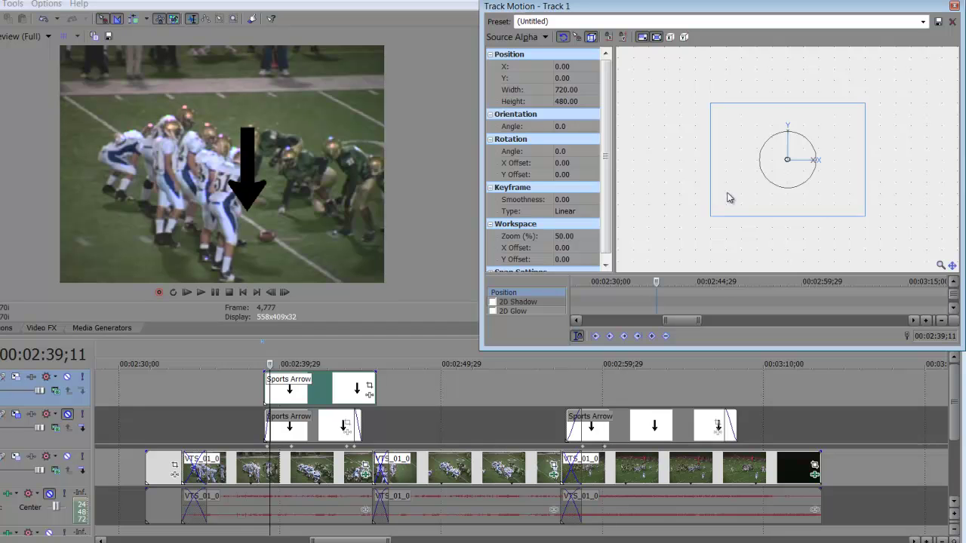
left_click_drag(712, 215, 729, 152)
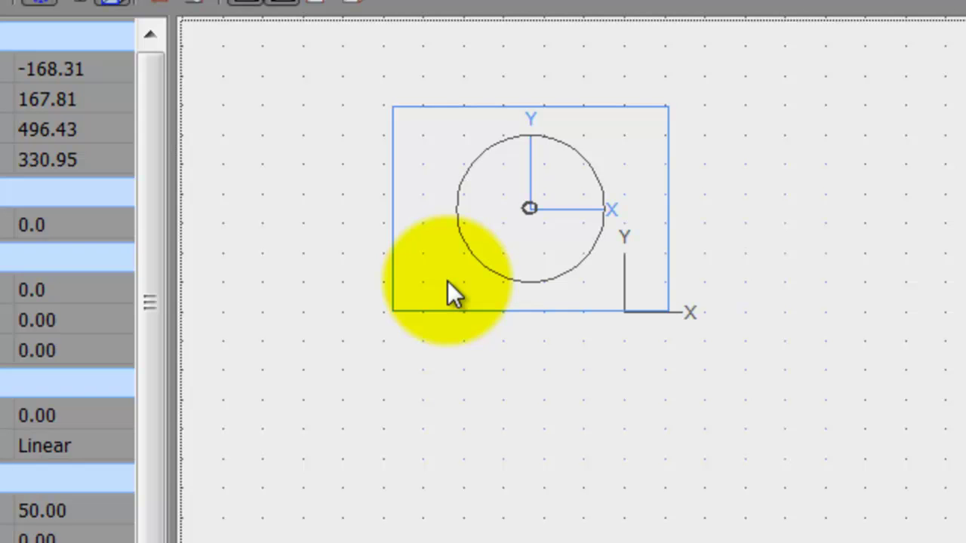
- Keyframe the first arrow's position at about X -128, Y 138 for 00:02:40;14 and X -87, Y 151 for 00:02:44;02
left_click_drag(448, 287, 456, 314)
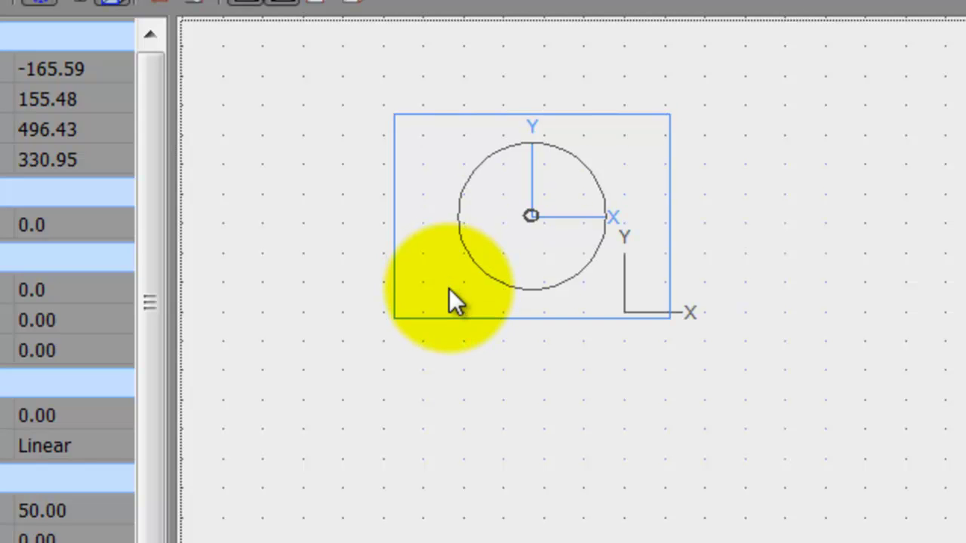
left_click_drag(747, 146, 769, 136)
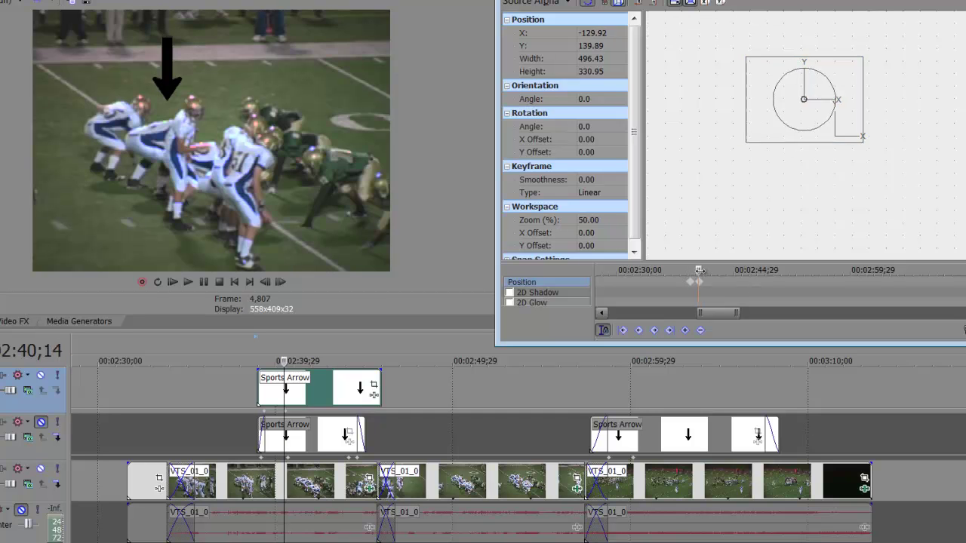
key("space")
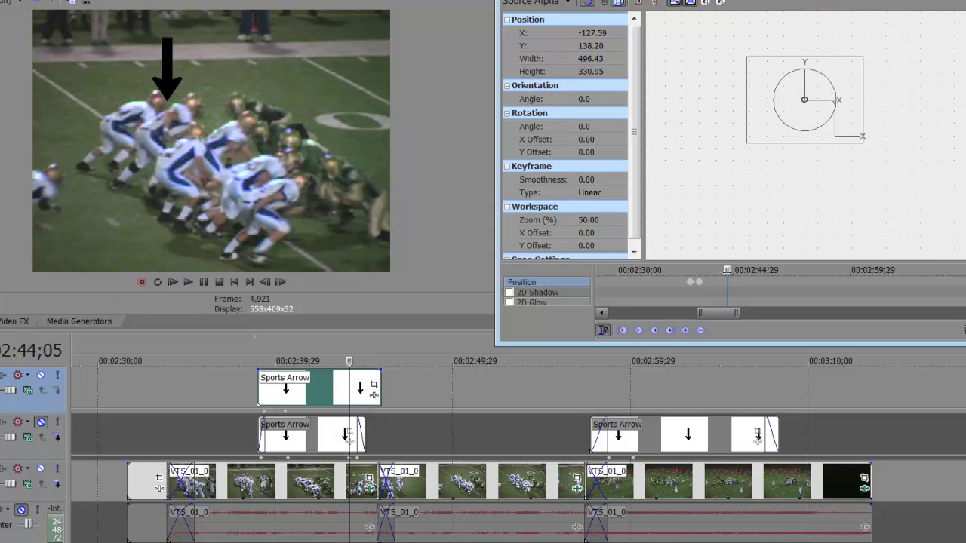
left_click_drag(727, 271, 726, 271)
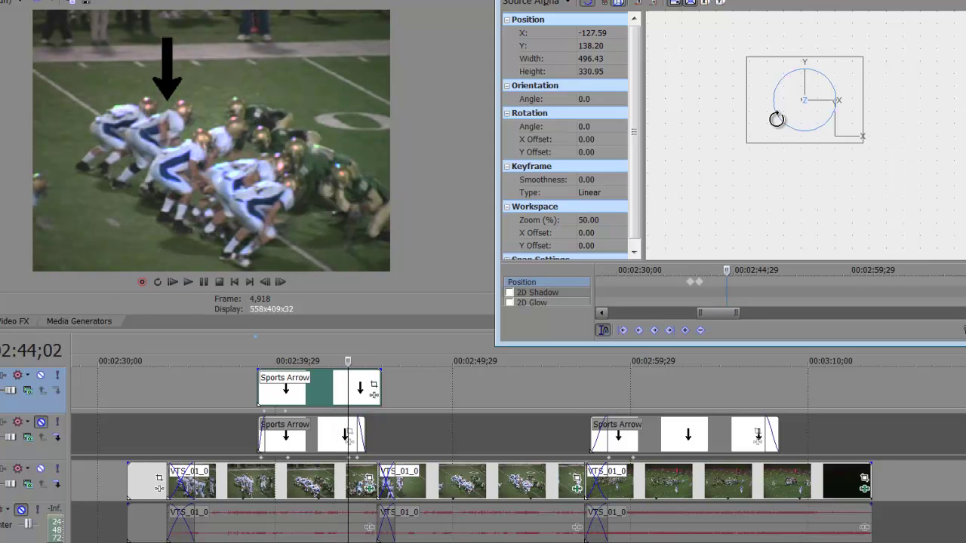
left_click_drag(766, 137, 776, 134)
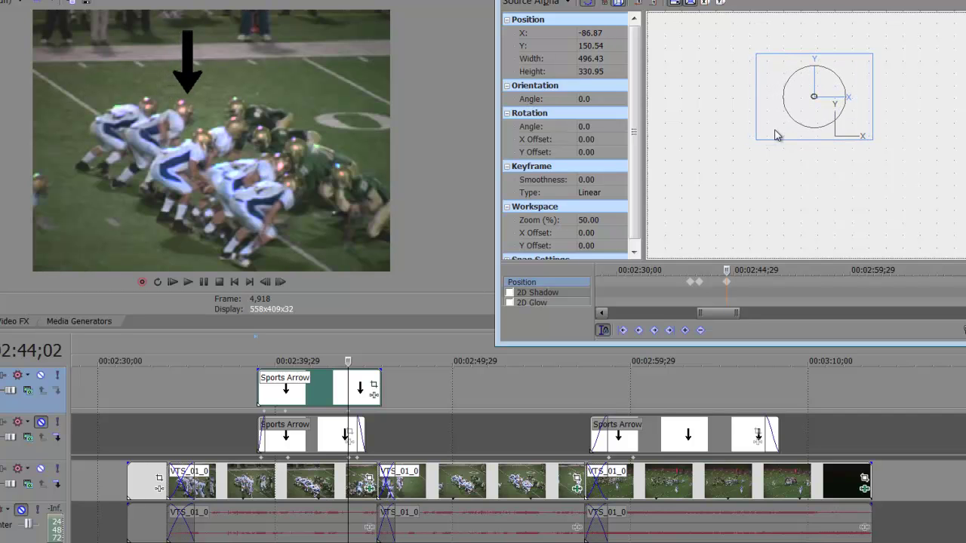
- Keyframe the first arrow's position at about X -38, Y 178 for 00:02:44;22 and X -22, Y 153 for 00:02:45;21
left_click_drag(728, 270, 731, 271)
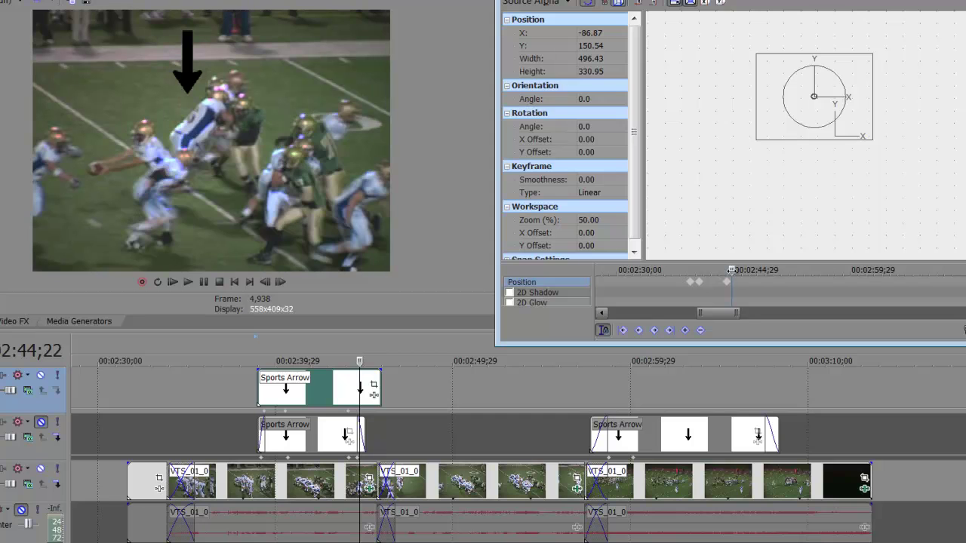
left_click_drag(785, 136, 800, 129)
key("space")
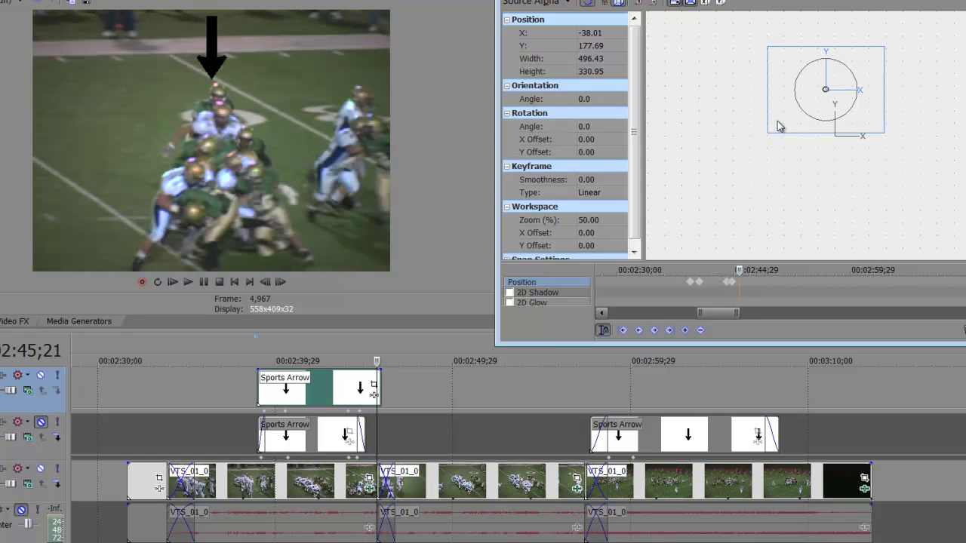
left_click_drag(778, 122, 781, 126)
- Give the first arrow clip on track 1 a short fade-out and fade-in, and play it back
left_click_drag(376, 383, 361, 389)
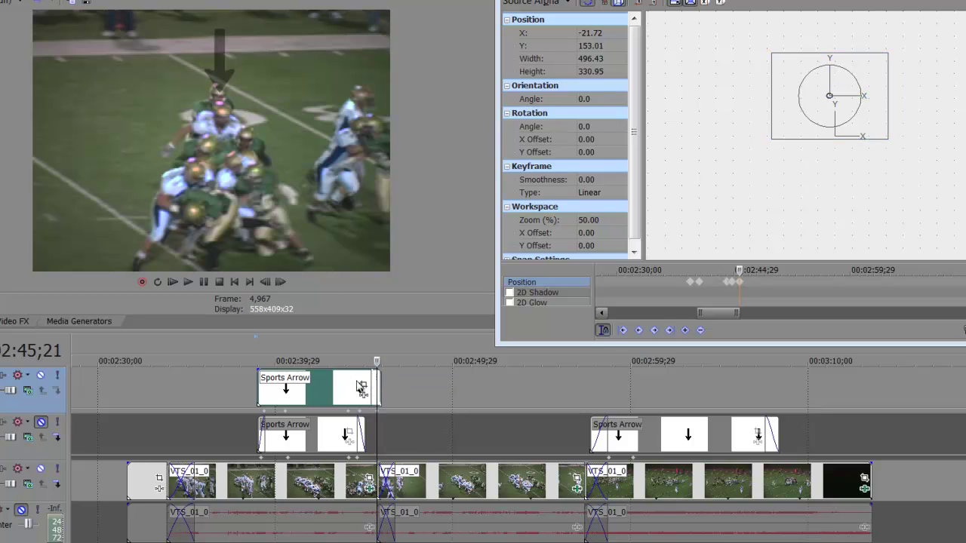
left_click_drag(257, 370, 268, 372)
left_click(245, 387)
key("space")
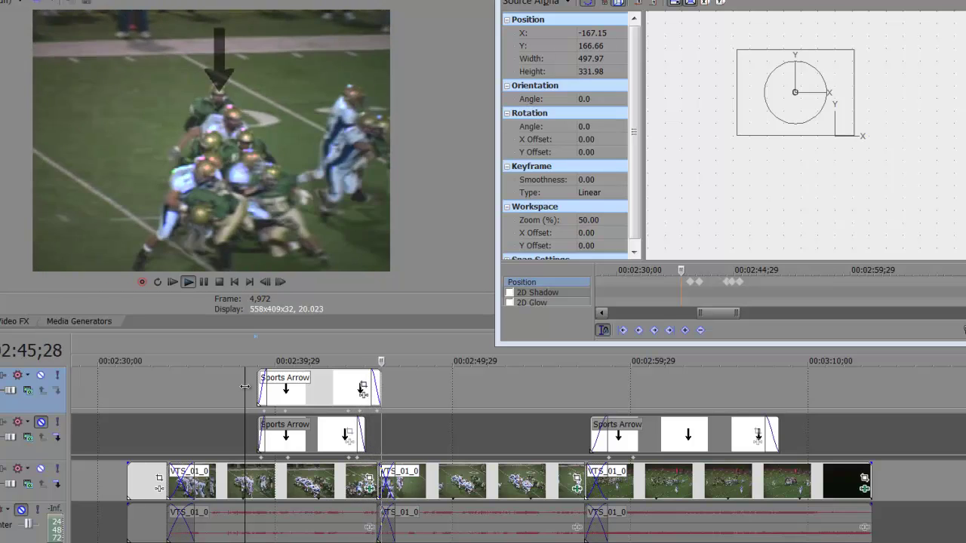
key("Return")
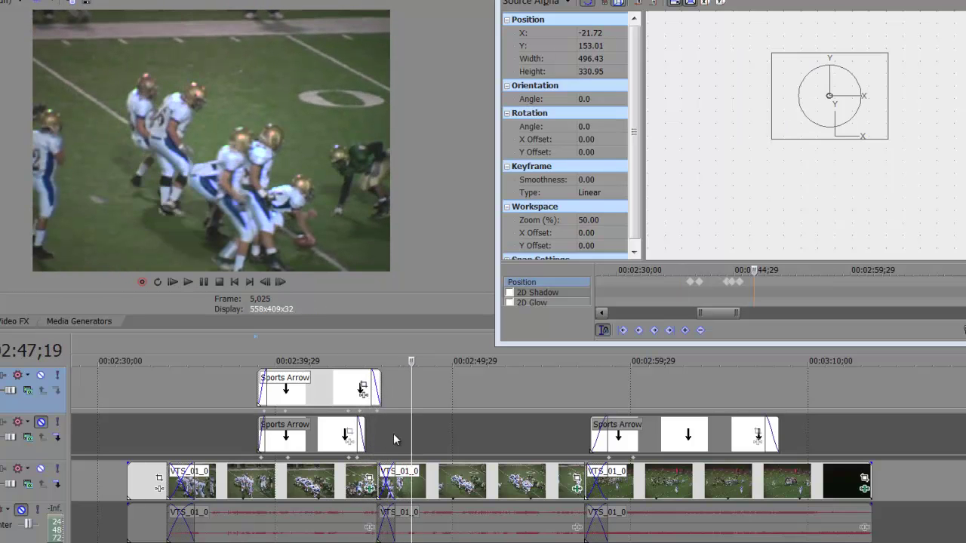
- Close Track Motion and place a second Sports Arrow image on track 1, aligned with the second muted arrow near 00:02:57
left_click(330, 394)
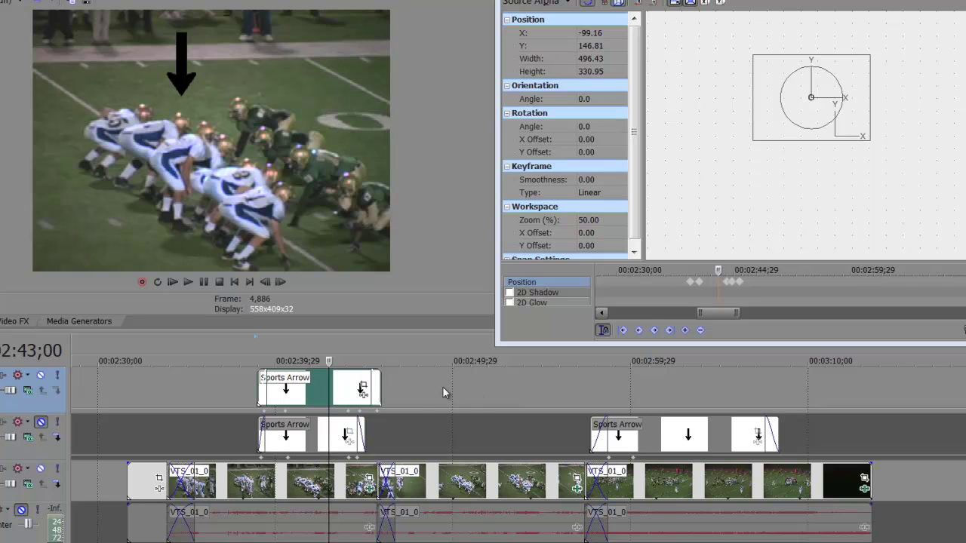
left_click(435, 383)
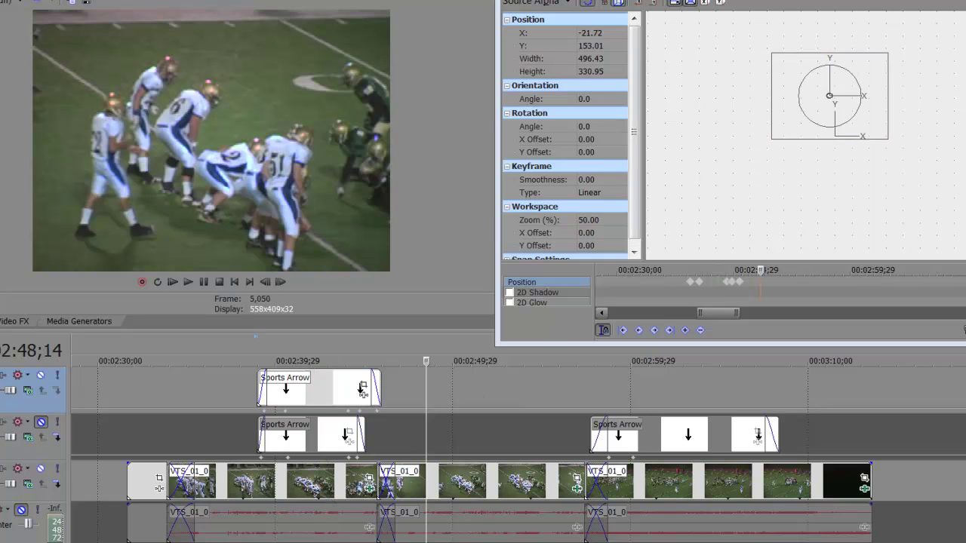
key("alt+F4")
left_click_drag(831, 43, 603, 385)
scroll(602, 385, "up", 2)
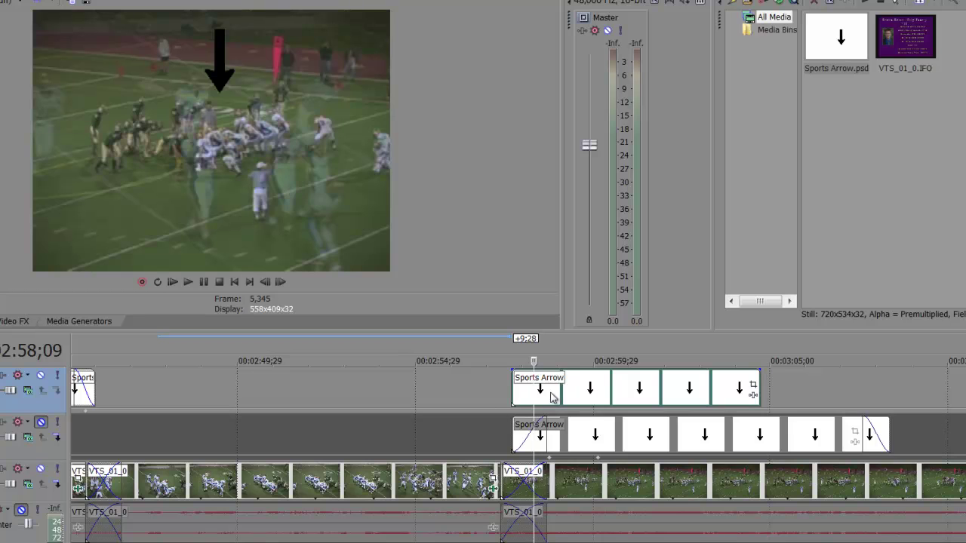
- Try a fade-in on the second arrow clip, remove it and play back the clip's entry
left_click_drag(515, 369, 546, 372)
left_click(501, 381)
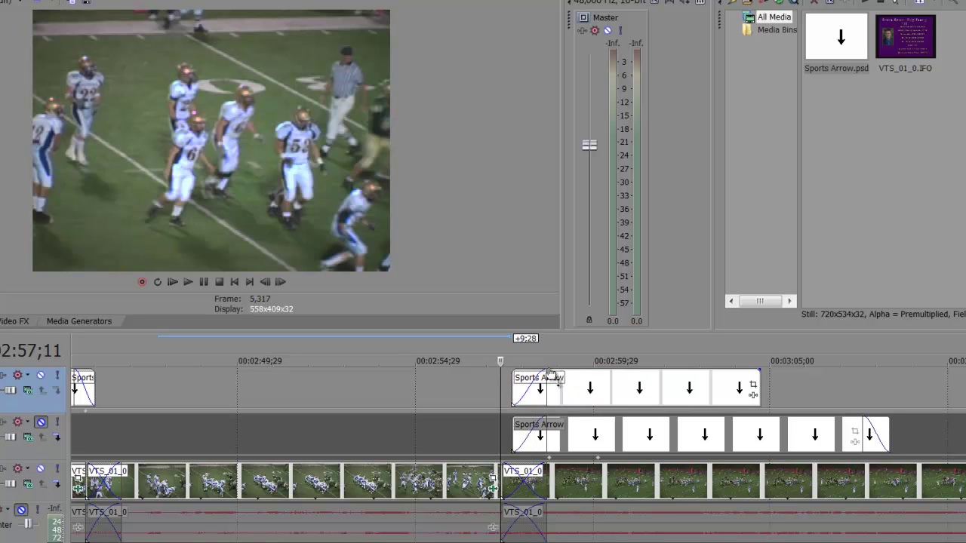
left_click_drag(543, 372, 513, 370)
key("space")
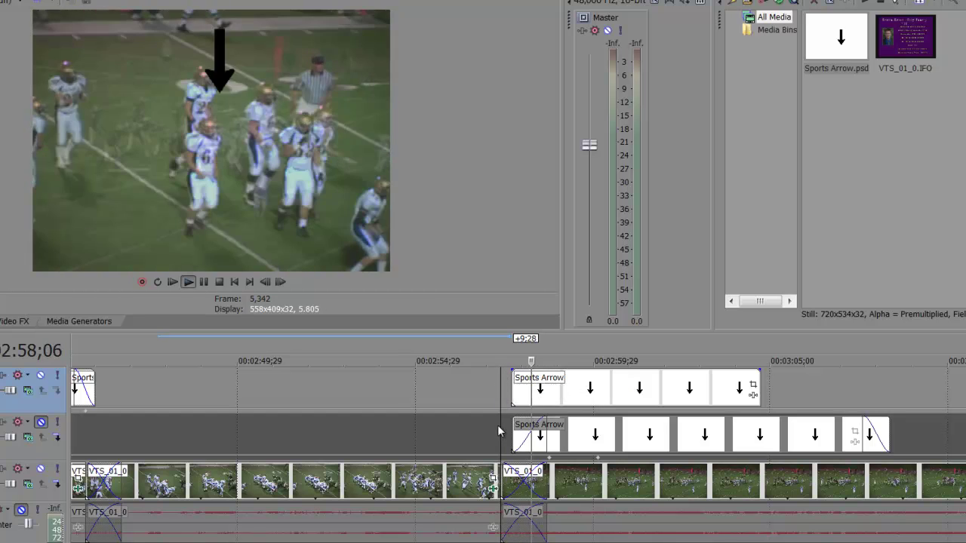
- Shift the second arrow clip to start slightly after the muted one, and open track 1's Track Motion at 00:02:58;26
left_click(530, 398)
left_click_drag(544, 379, 560, 382)
left_click(538, 391)
left_click(555, 388)
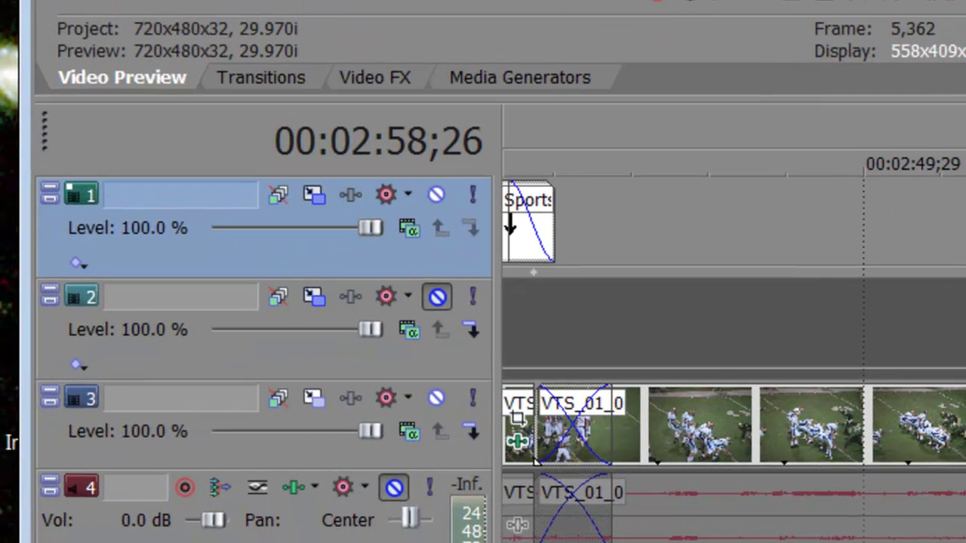
left_click(323, 193)
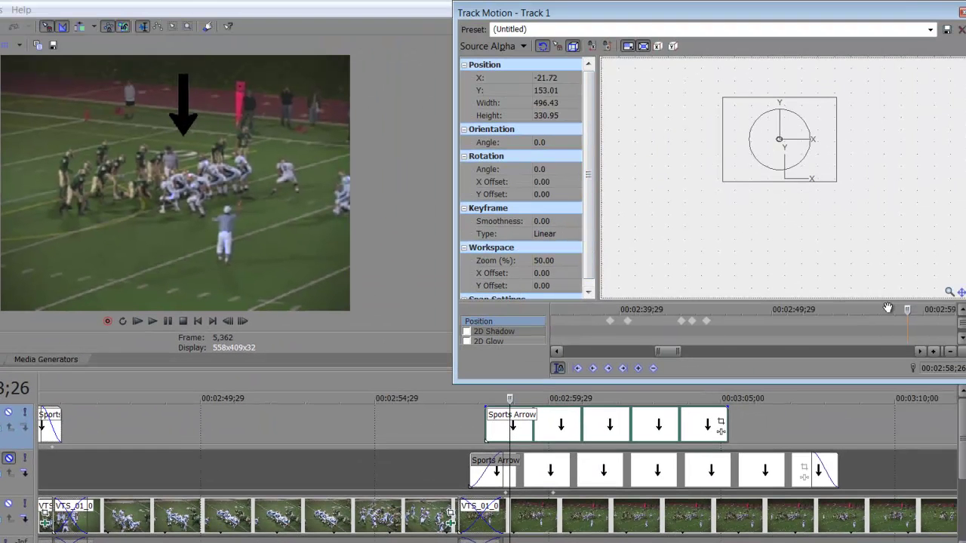
left_click_drag(885, 310, 604, 316)
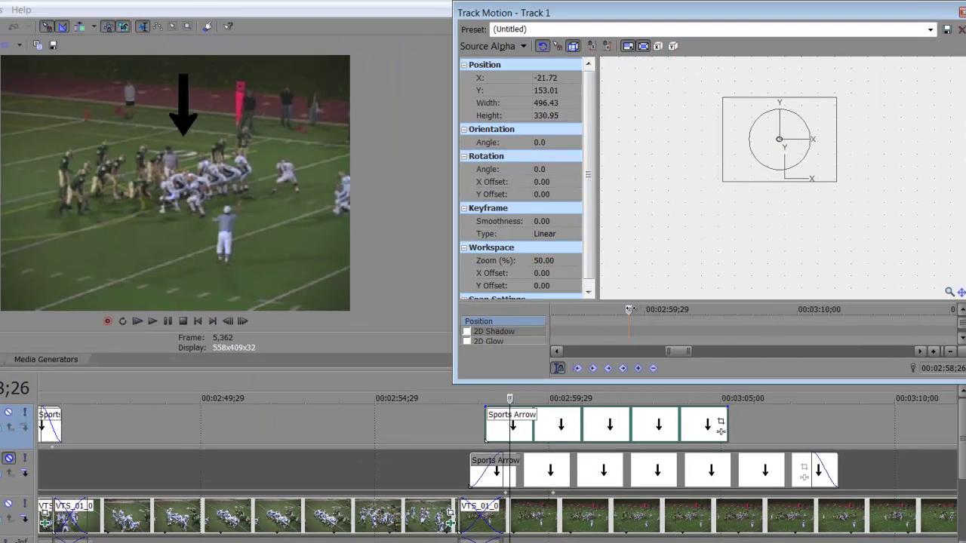
- Keyframe the second arrow at 00:02:58;26 with a size of about 420 by 280 and a position of about X -41, Y 79
left_click_drag(747, 173, 743, 183)
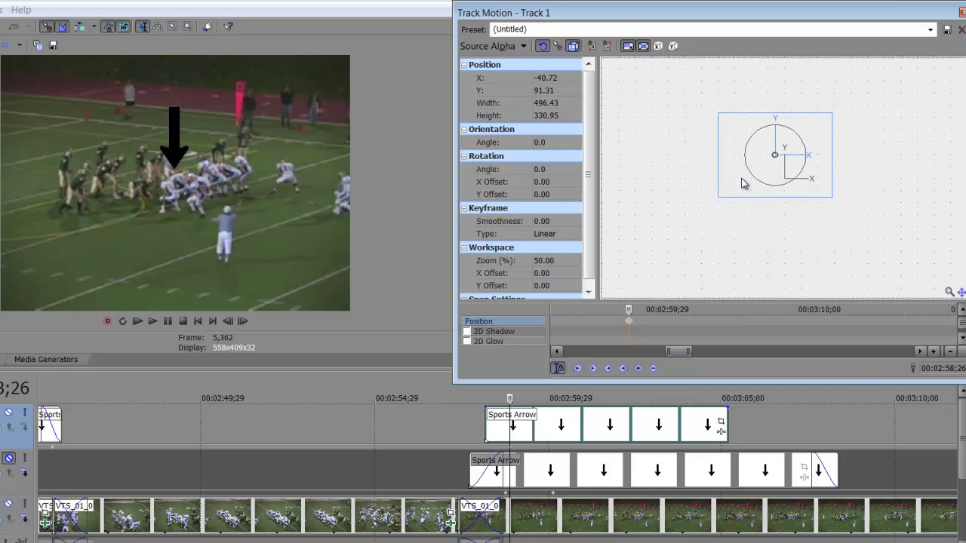
mouse_move(714, 108)
left_mouse_down()
mouse_move(706, 104)
mouse_move(722, 123)
left_mouse_up()
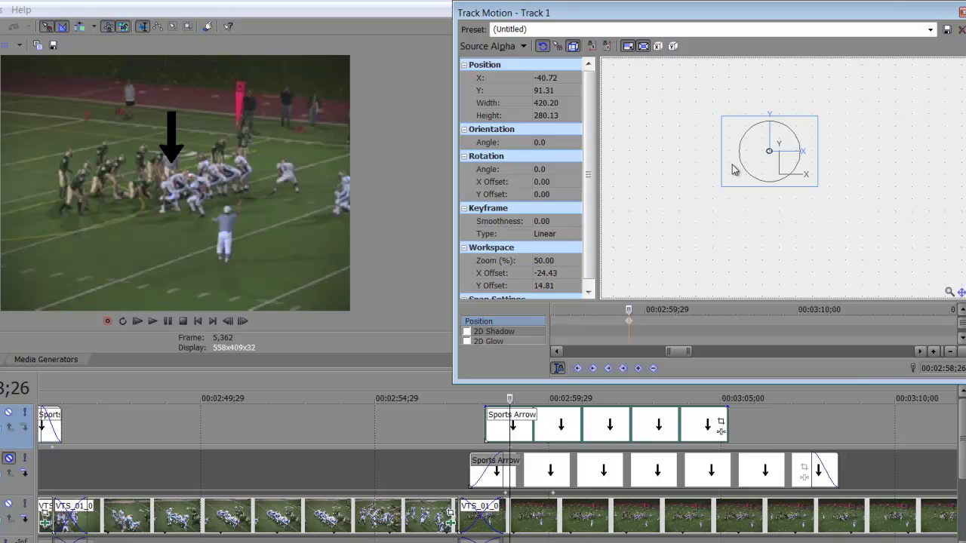
left_click_drag(738, 171, 738, 174)
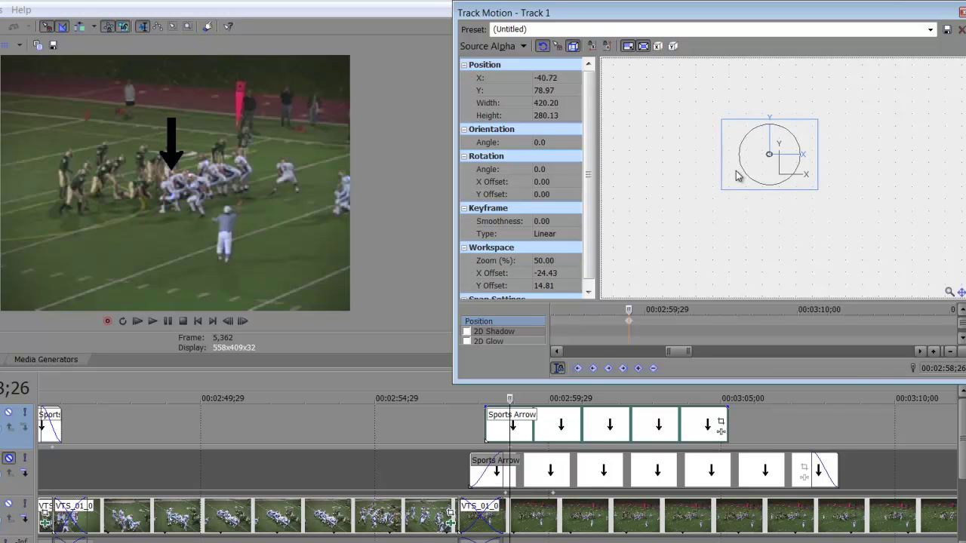
- Extend the second arrow clip's end to about 00:03:08 and give it a fade-out starting near 00:03:07
key("space")
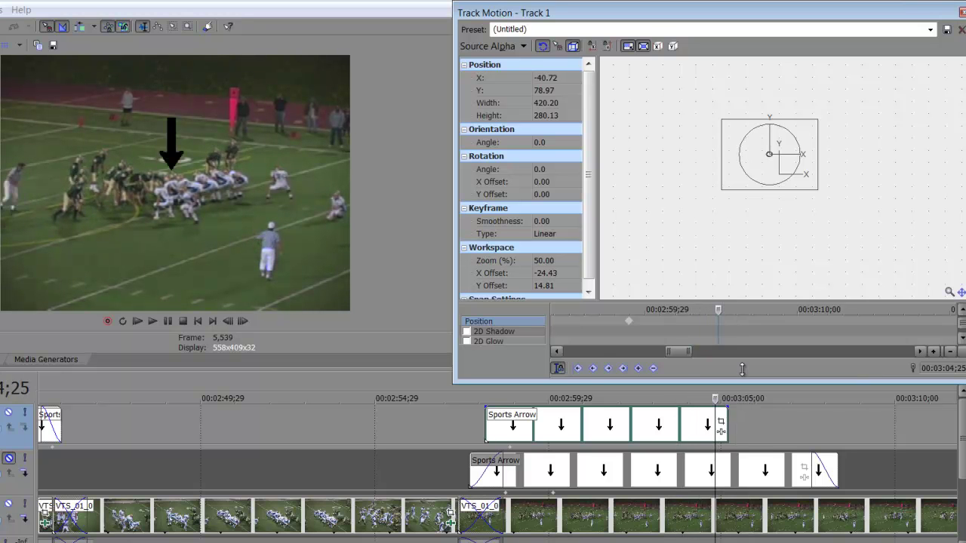
left_click_drag(777, 400, 519, 429)
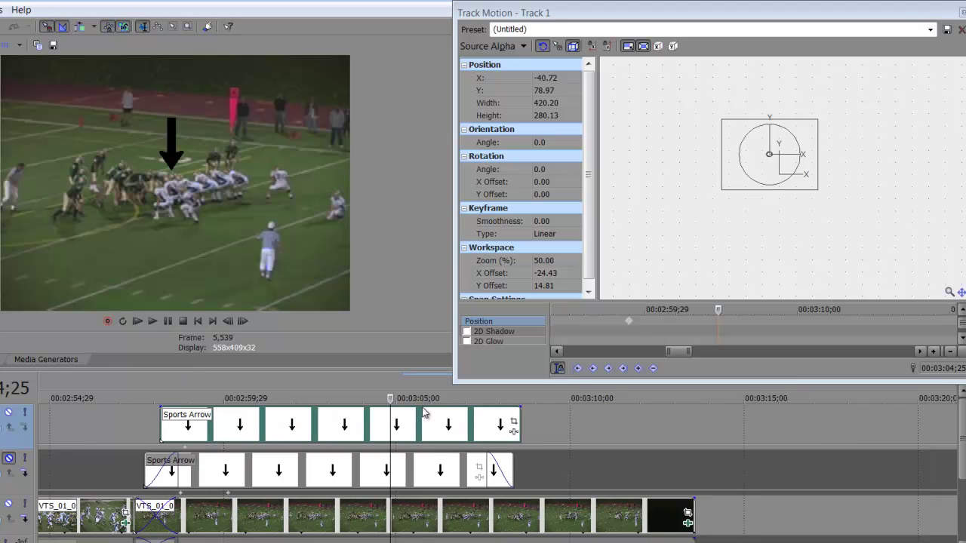
key("space")
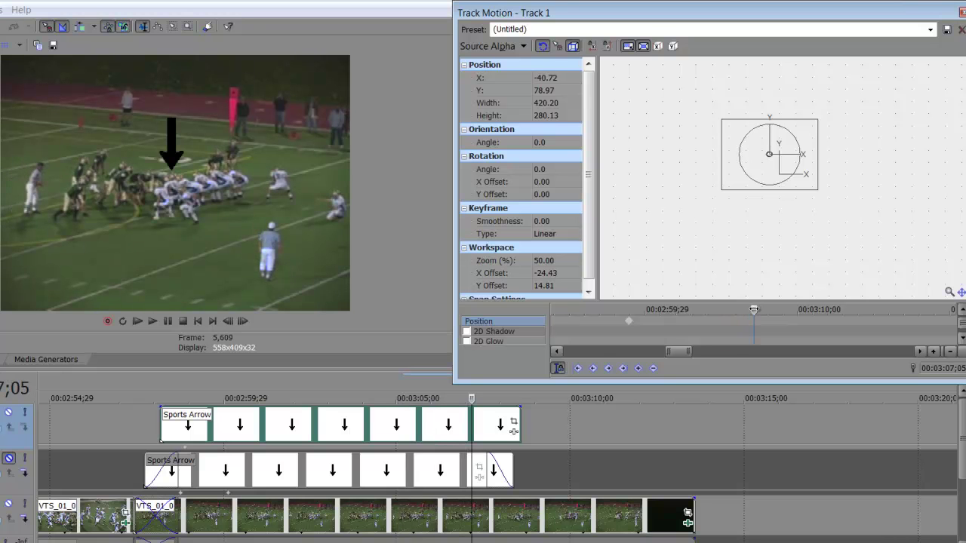
left_click_drag(771, 310, 762, 311)
left_click_drag(523, 408, 468, 414)
left_click(446, 425)
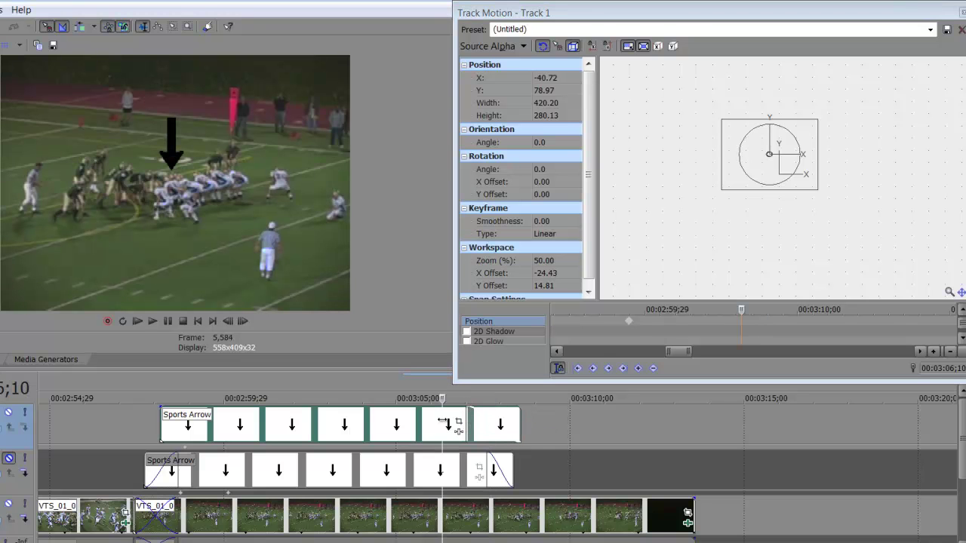